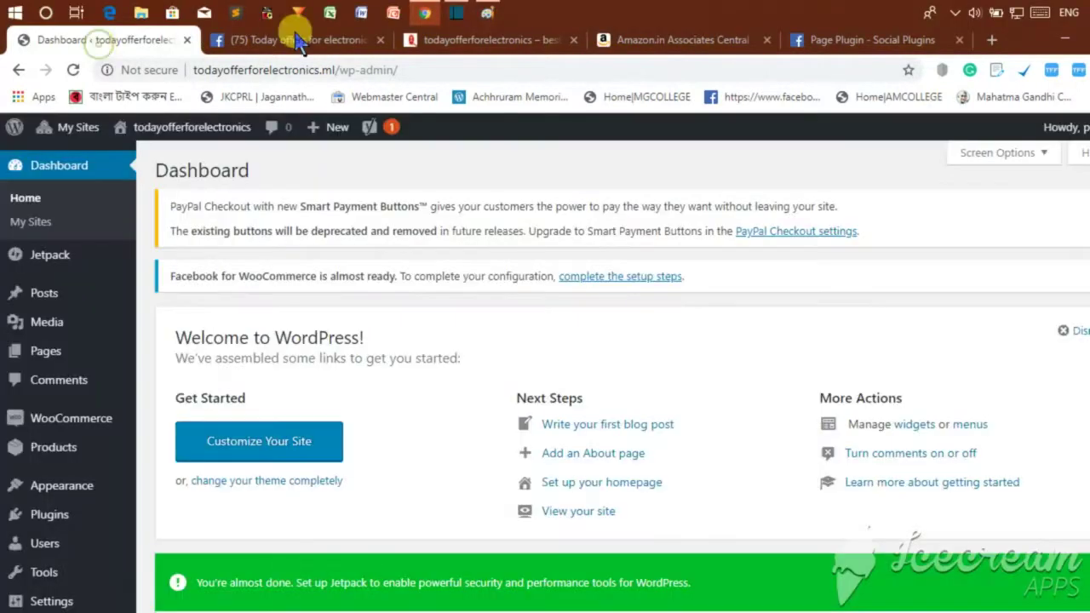
Step: Open the page for adding new plugins in the network admin of the todayofferforelectronics site
drag(409, 72, 149, 64)
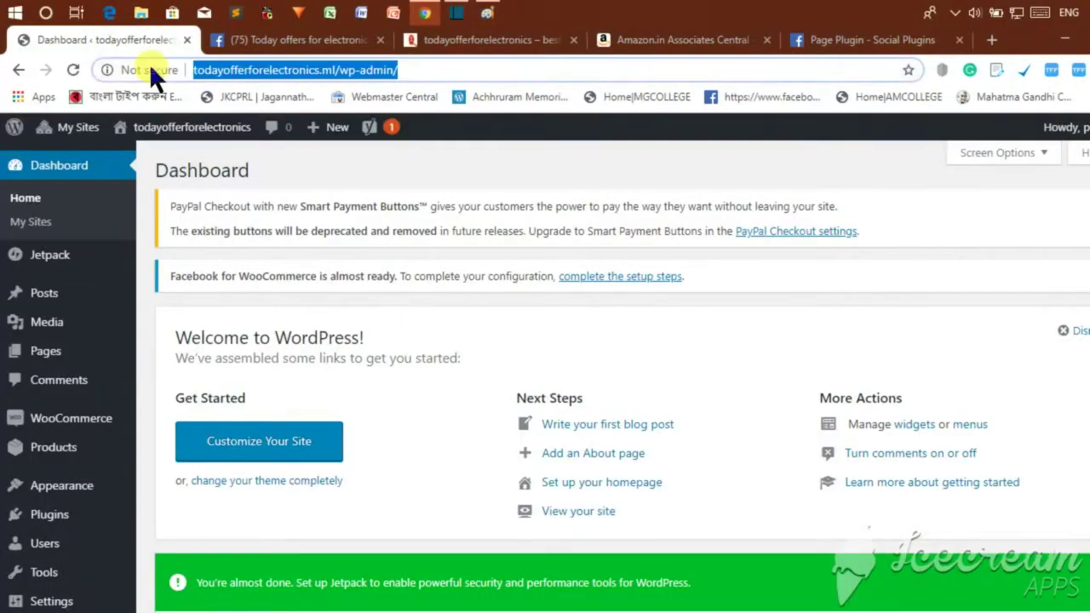
click(264, 68)
mouse_move(73, 131)
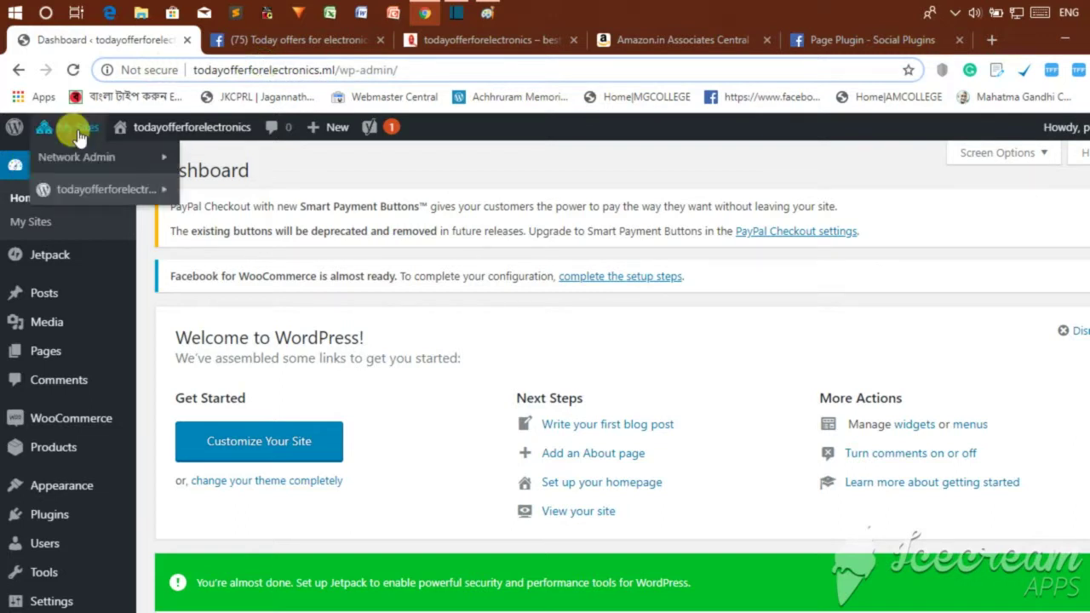
mouse_move(123, 162)
click(218, 159)
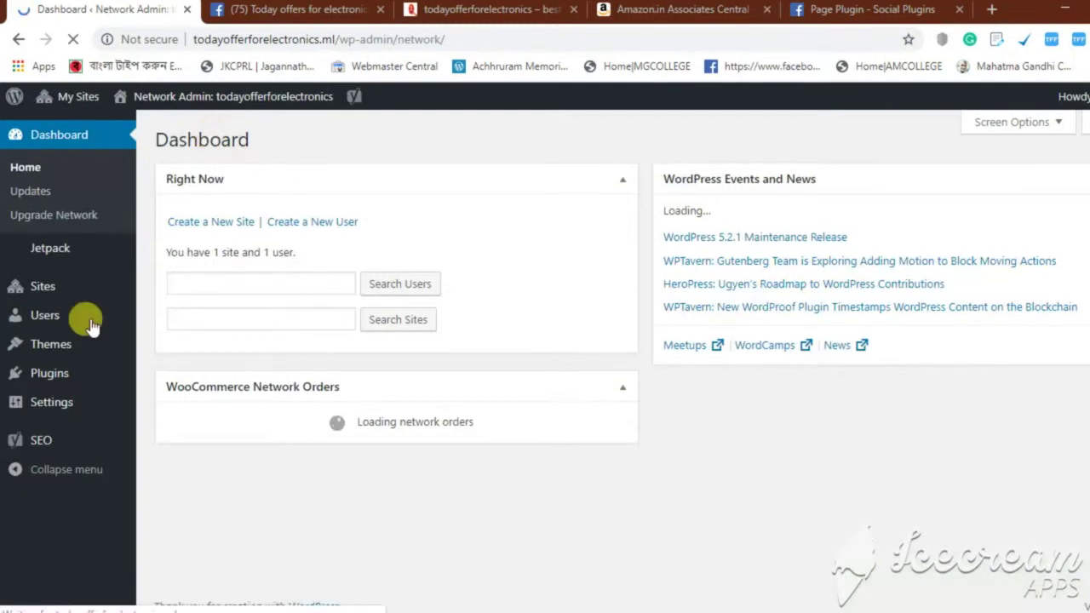
click(49, 405)
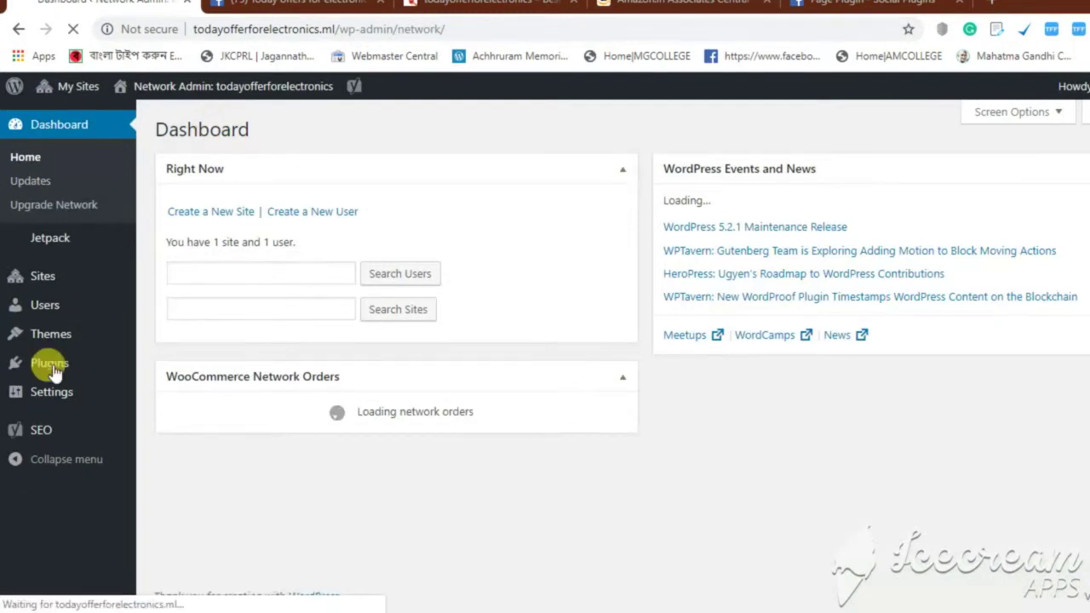
mouse_move(18, 364)
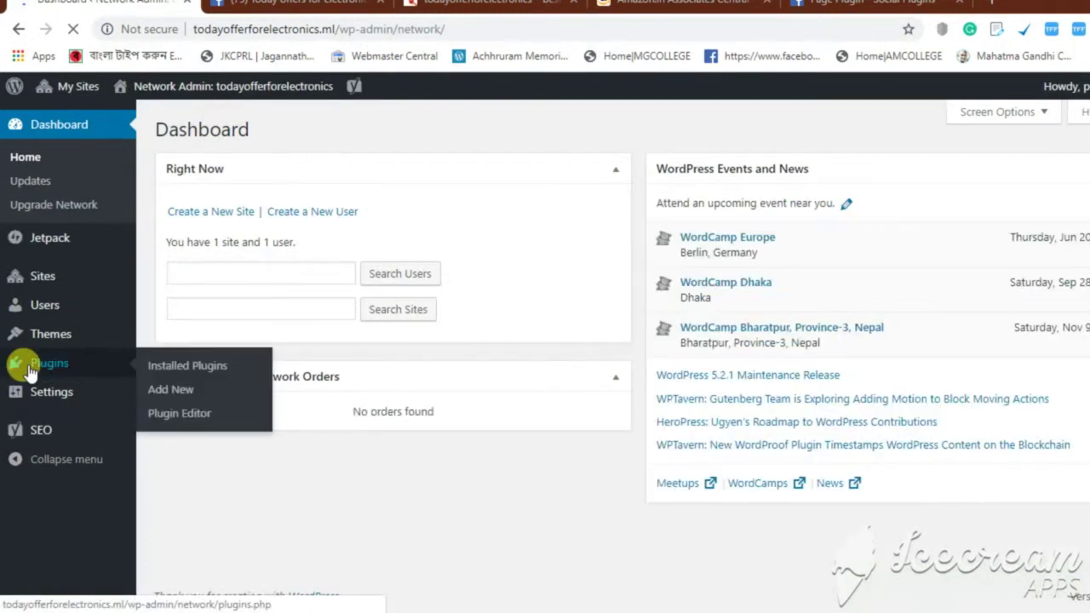
click(162, 390)
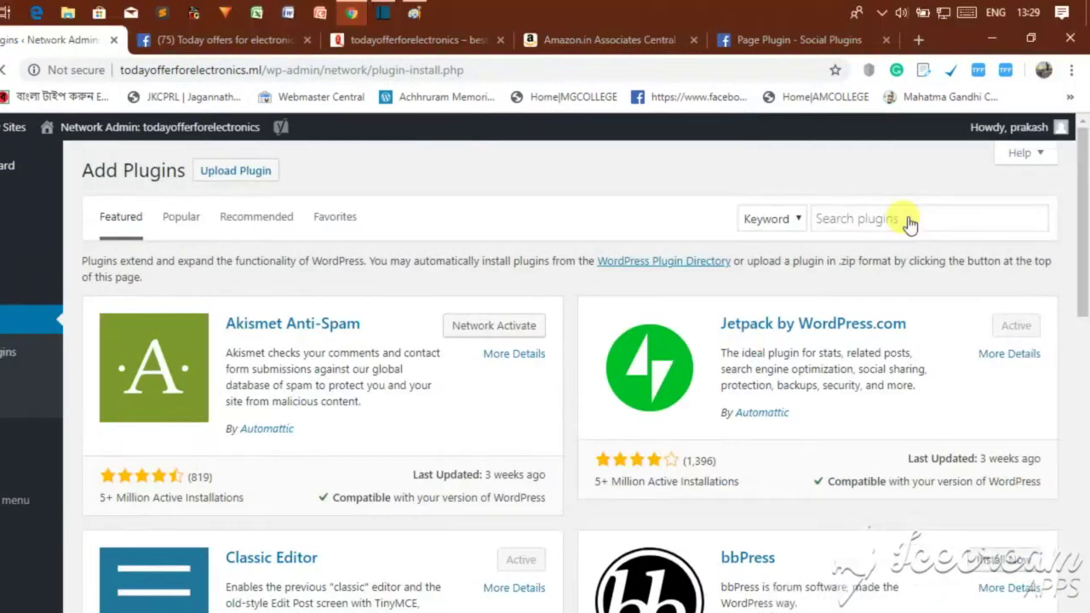
Step: Search the plugin directory for "insert header and footer" and install Insert Headers and Footers
click(909, 218)
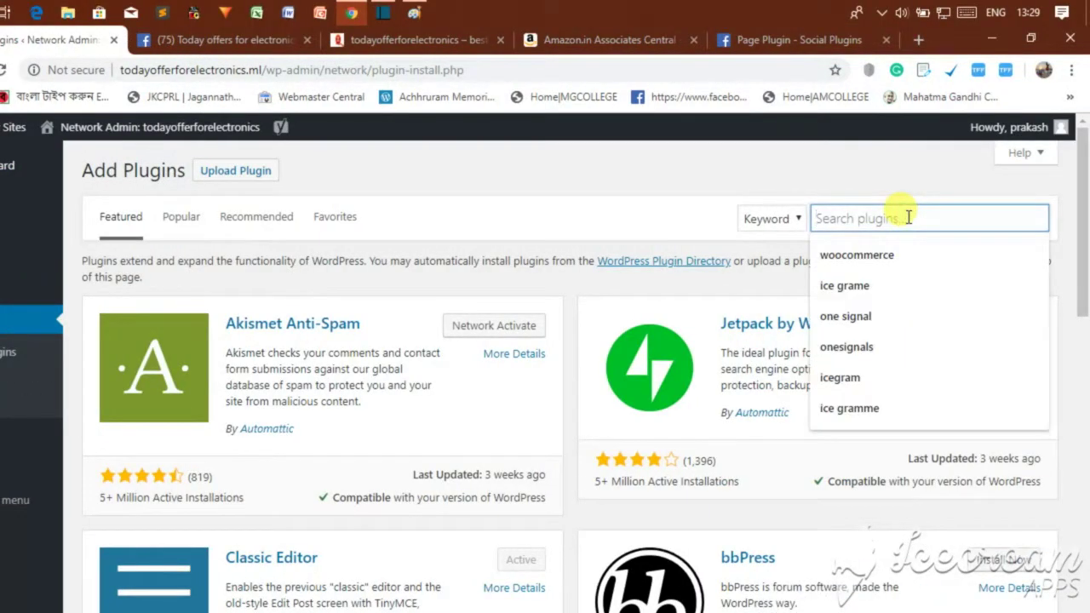
text(in)
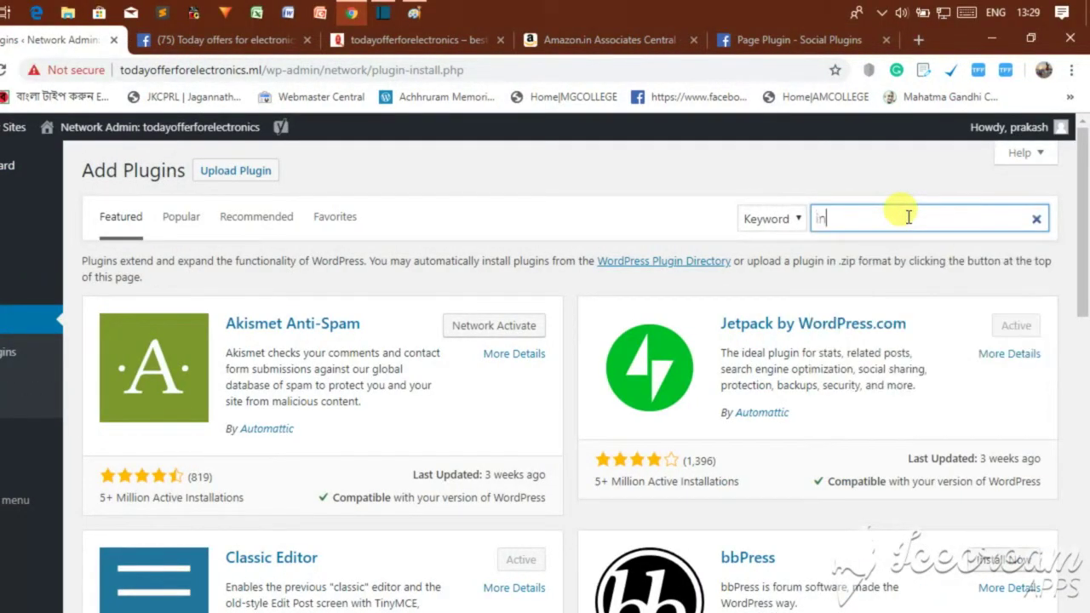
text(sert)
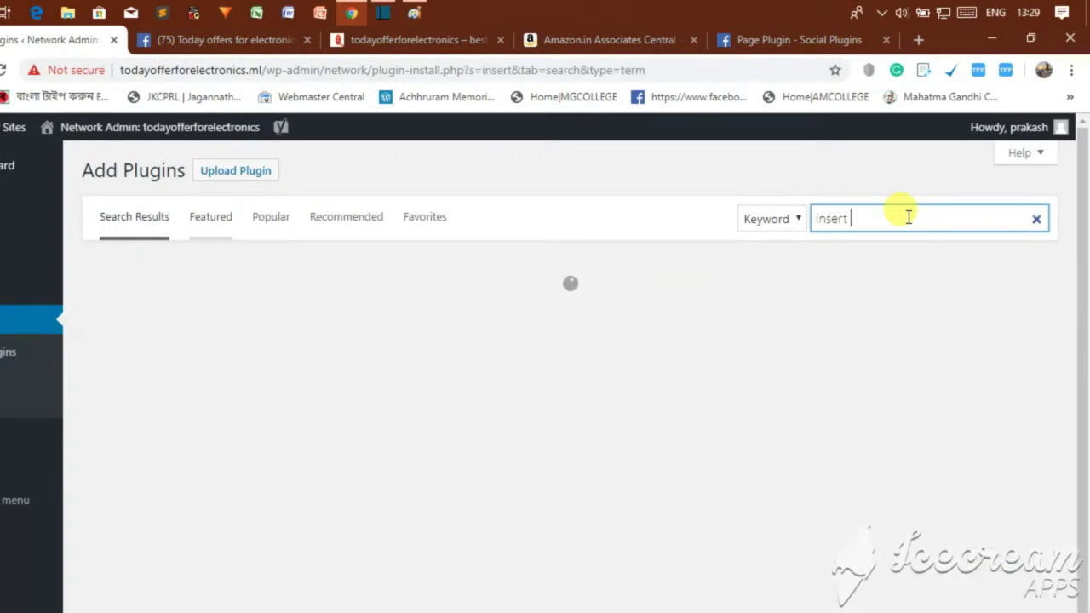
text( header a)
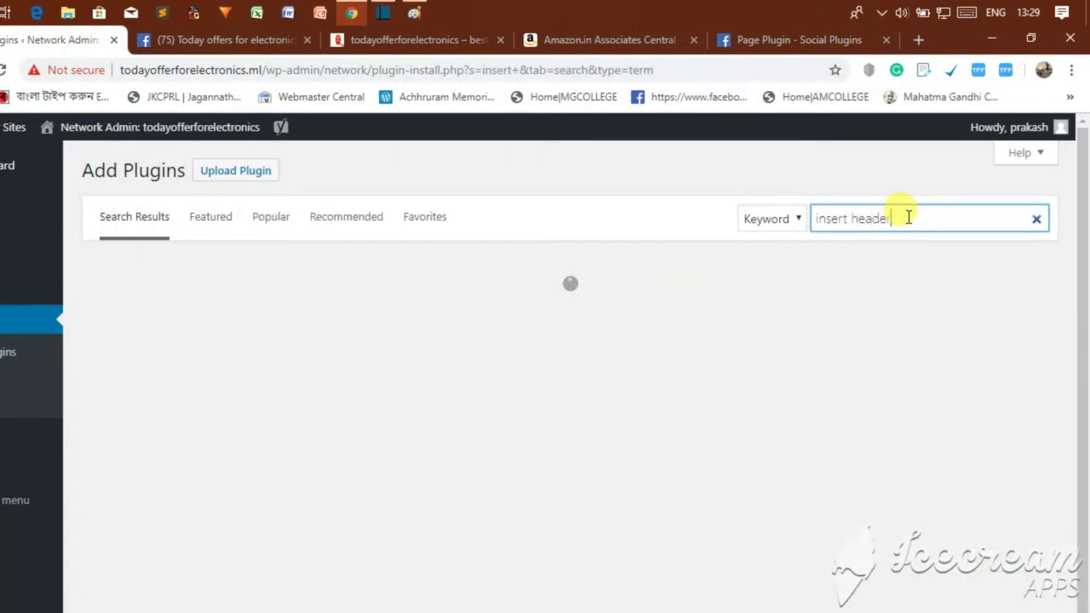
text(nd foote)
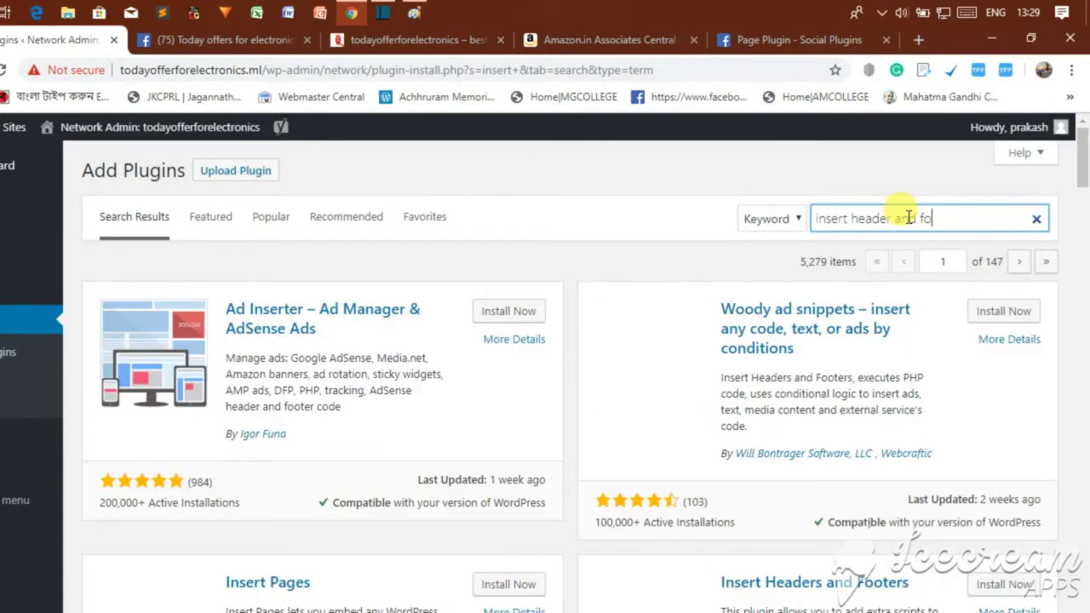
text(r)
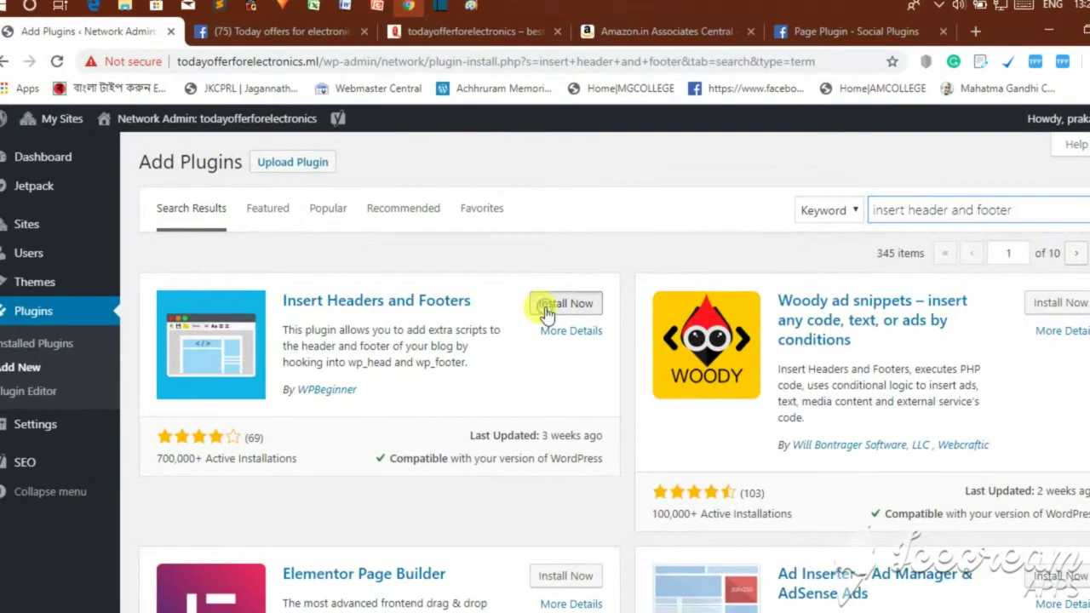
click(546, 309)
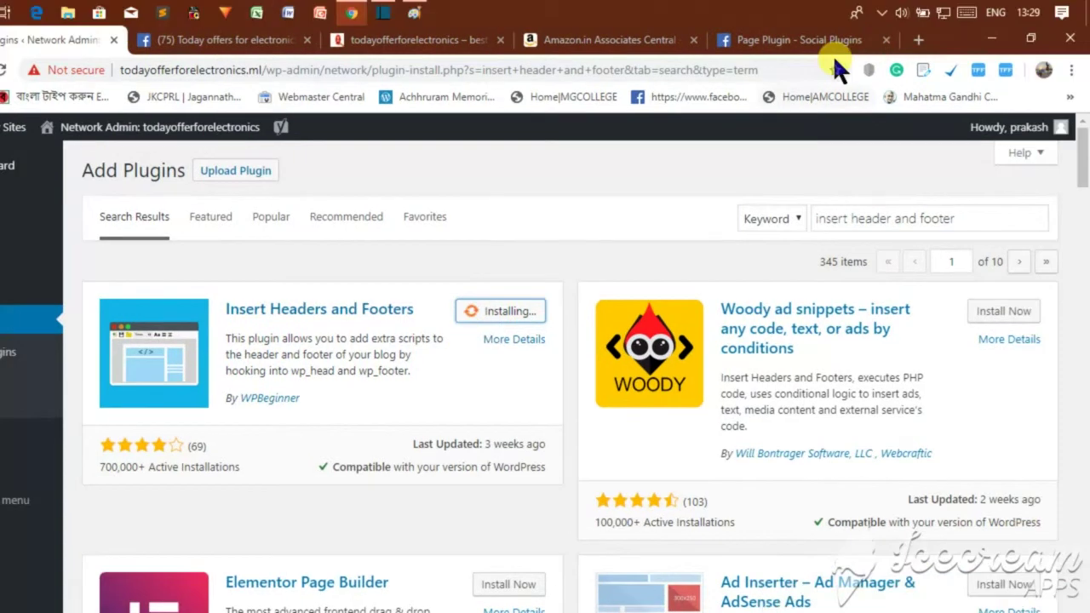
Step: Search for "google serach console" in a new tab and start adding a property in Webmaster Central
key(ctrl+t)
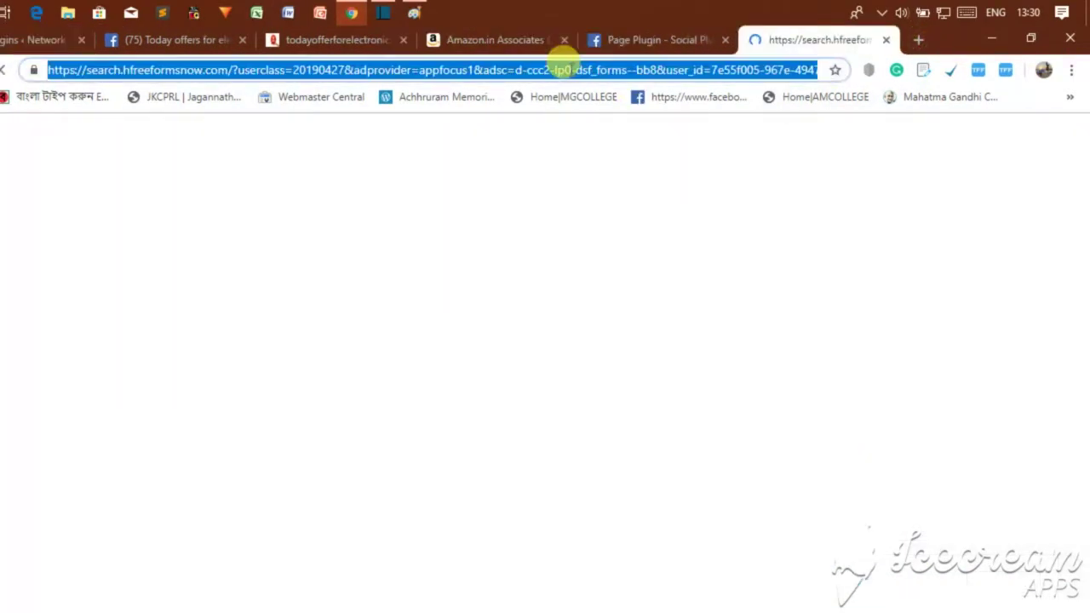
text(googl)
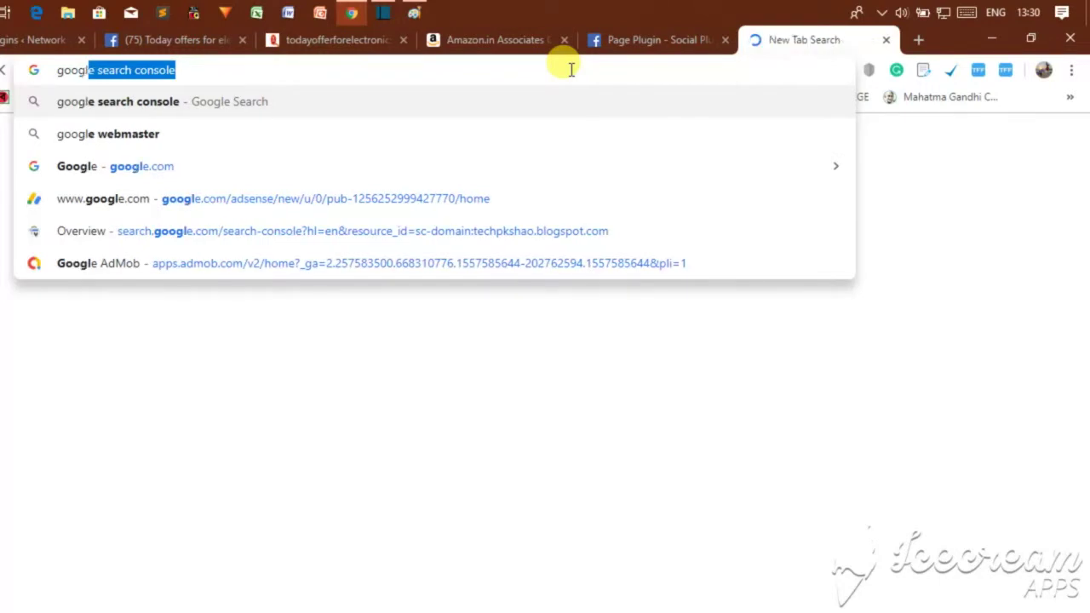
text(e sera)
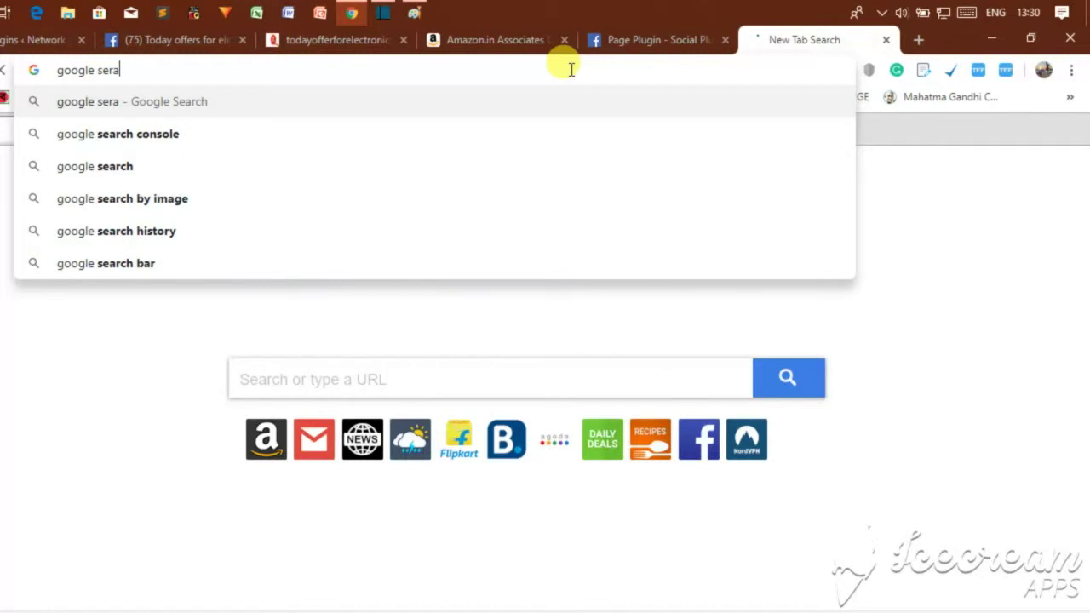
text(ch conl)
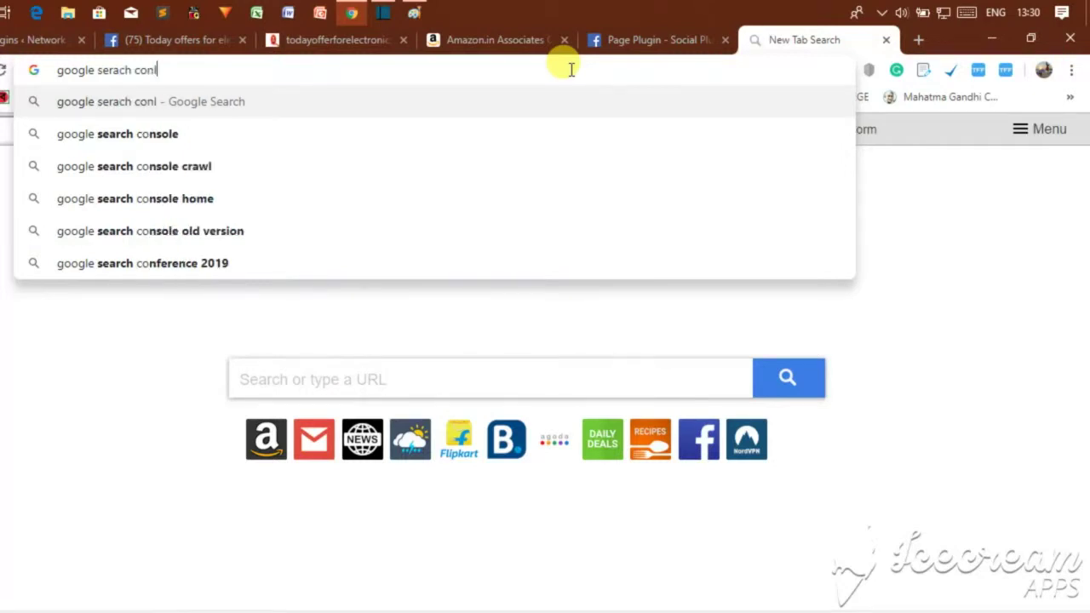
key(BackSpace)
text(sole)
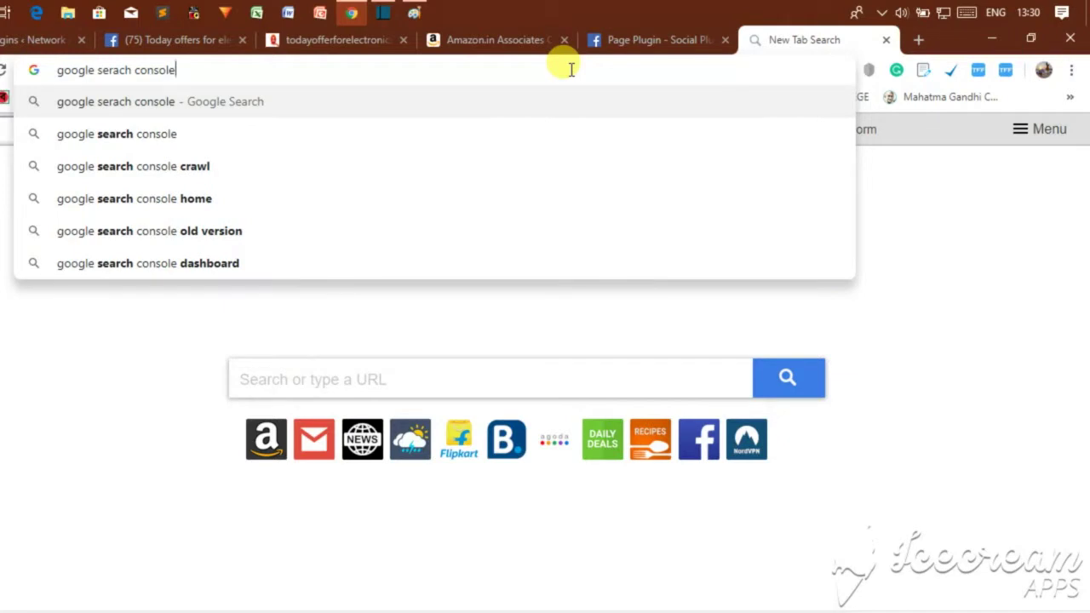
key(Return)
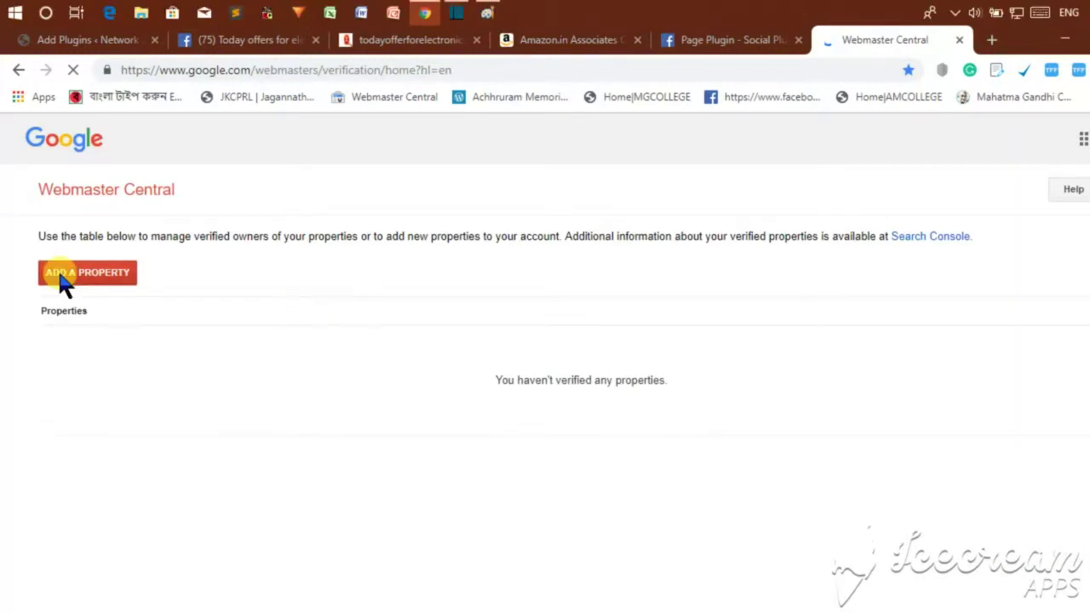
click(60, 278)
click(134, 307)
Step: Copy the site's domain from the address of the WordPress plugin installation page
click(85, 39)
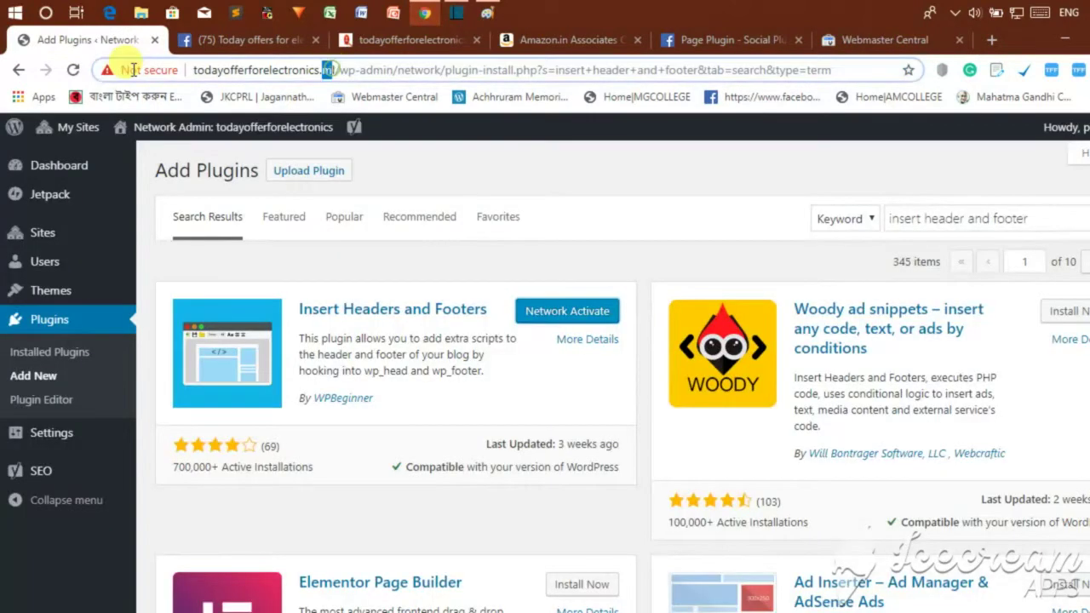
drag(333, 70, 108, 70)
key(ctrl+c)
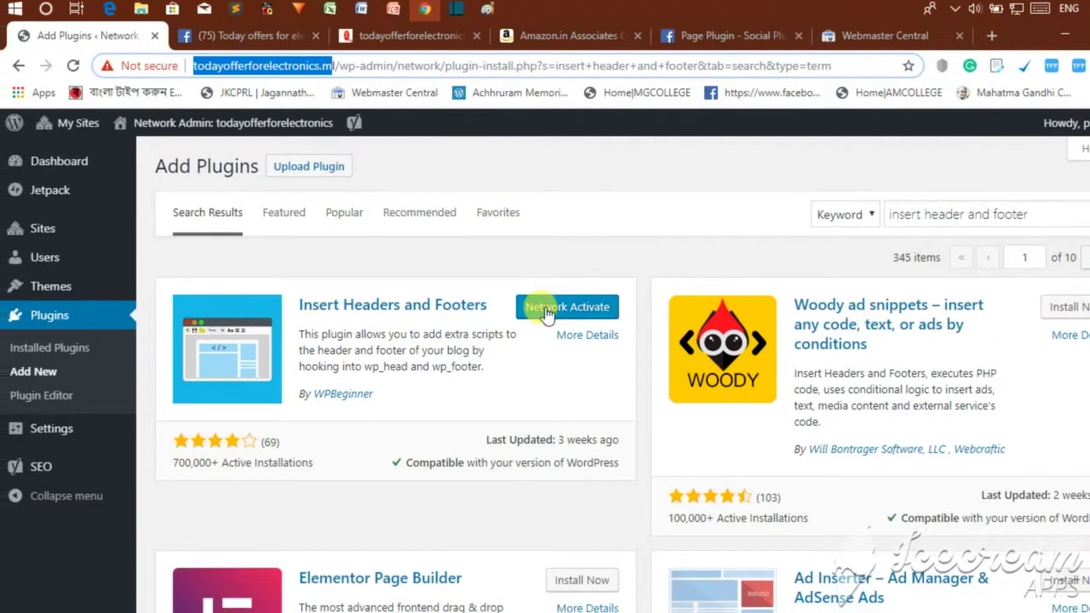
Step: Activate the Insert Headers and Footers plugin across the network
click(505, 314)
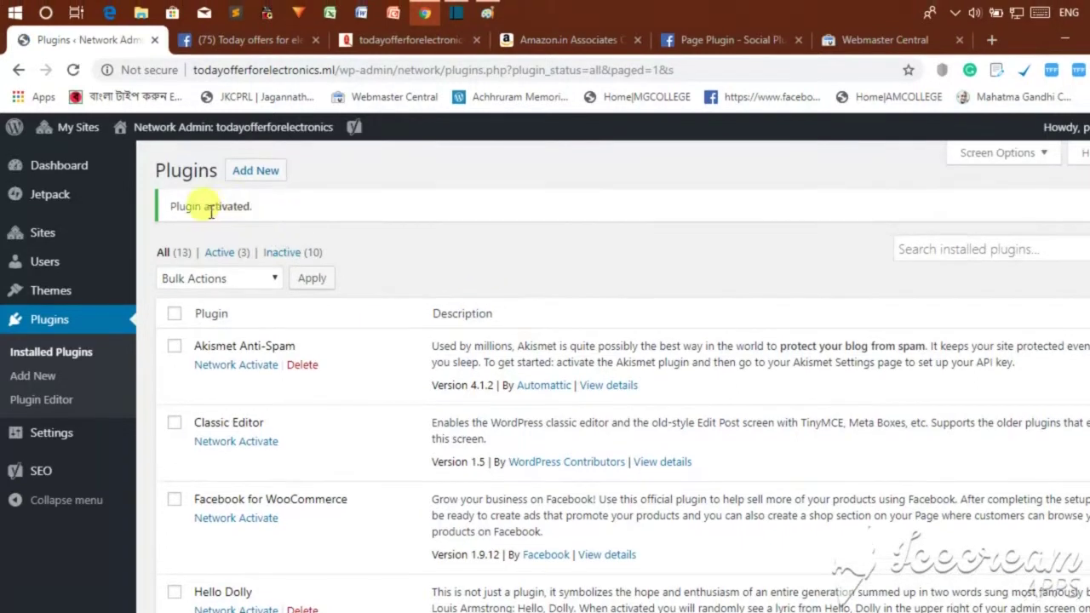
triple_click(239, 202)
click(254, 190)
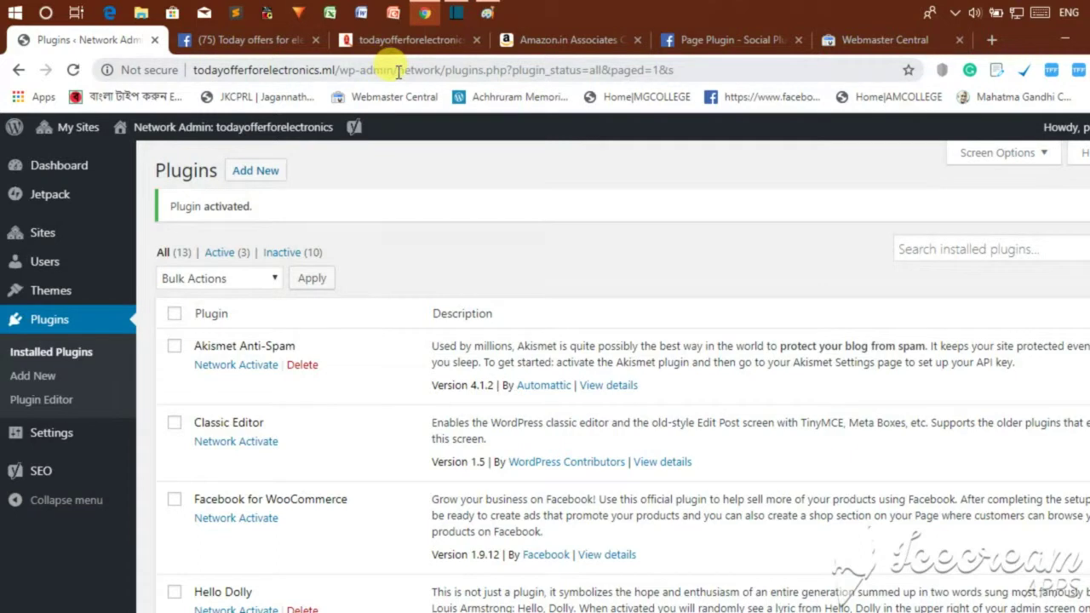
Step: Shorten the page address to todayofferforelectronics.ml/wp-admin and load it to leave the network admin
drag(393, 70, 31, 95)
drag(394, 70, 976, 85)
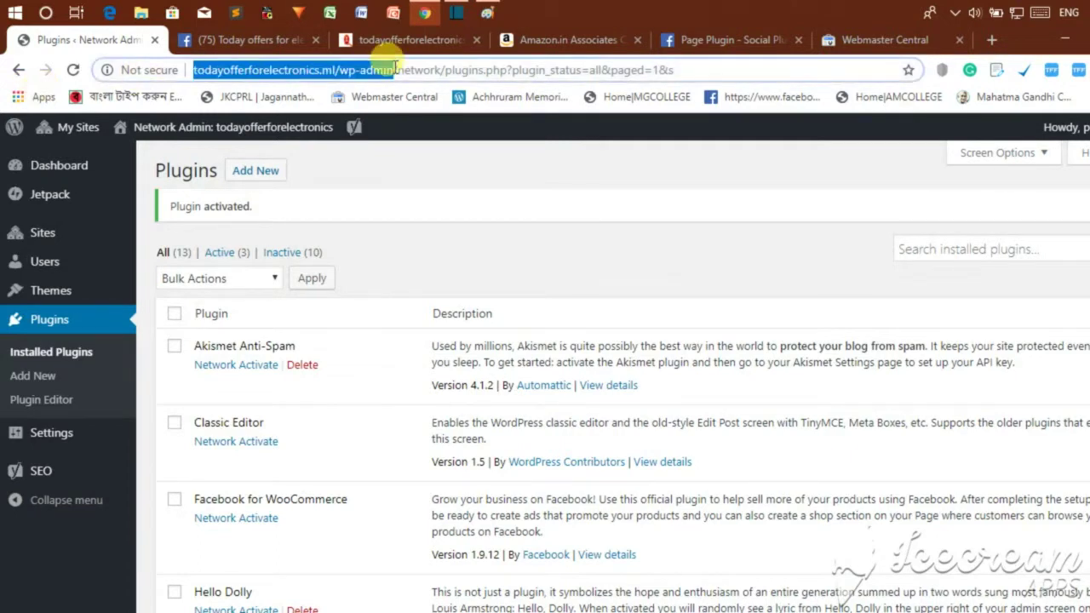
key(BackSpace)
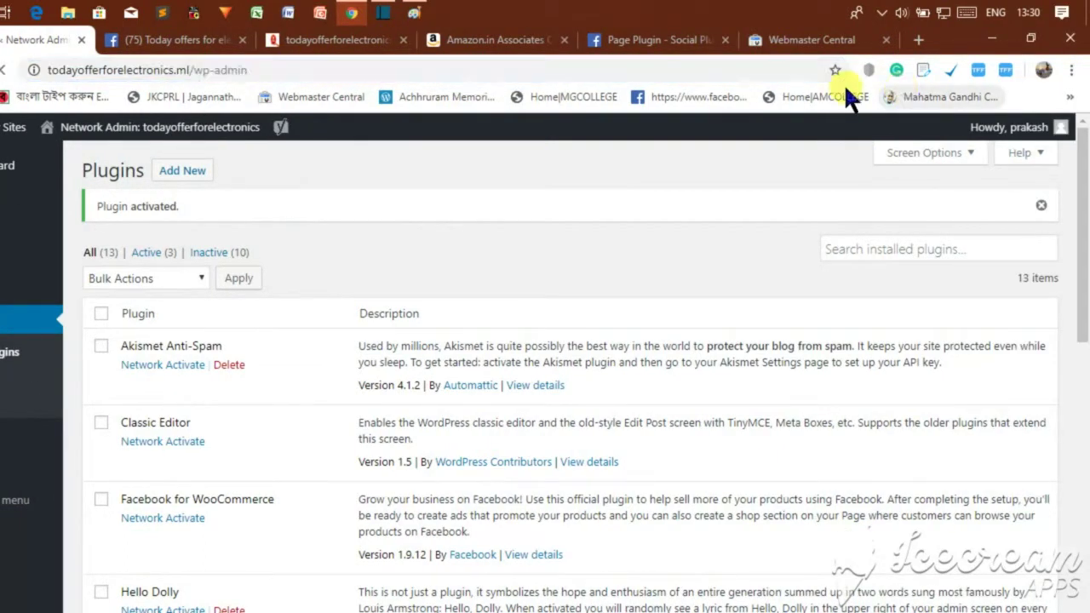
Step: Add todayofferforelectronics.ml as the property to verify in Webmaster Central and continue to verification
click(807, 42)
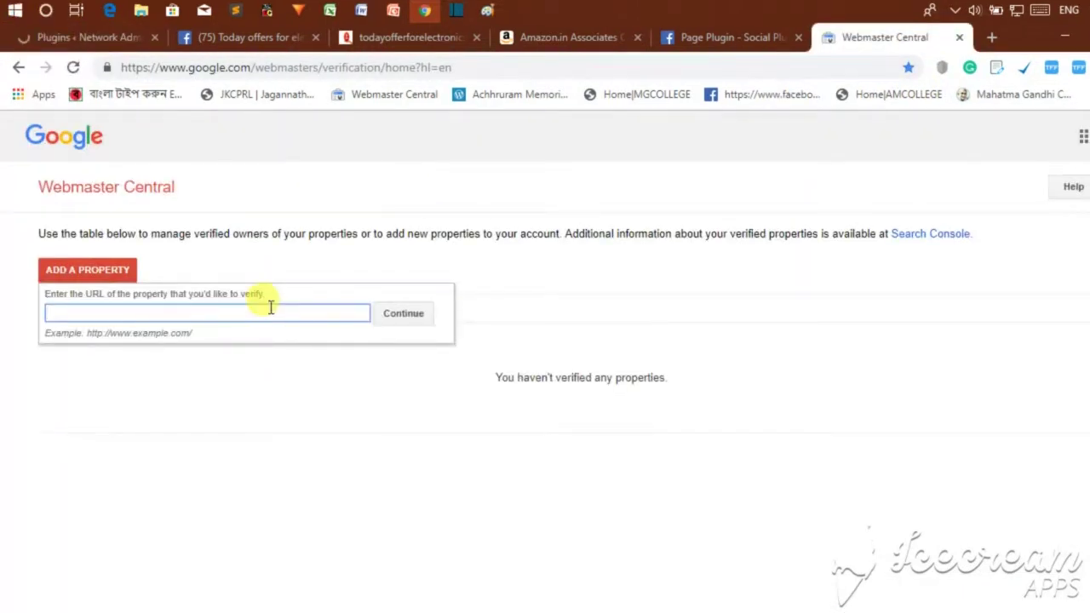
key(ctrl+v)
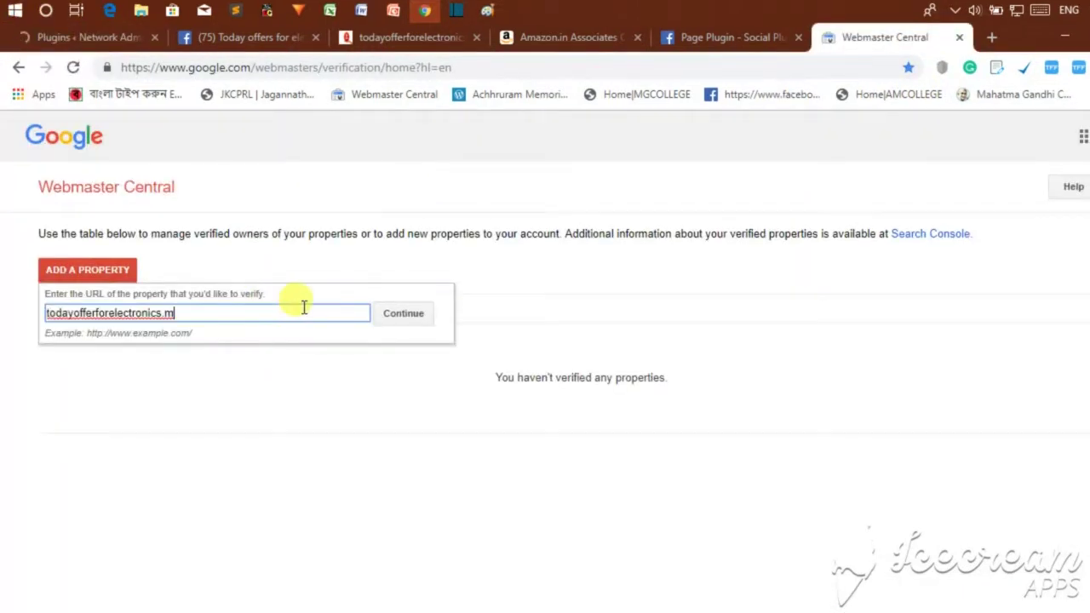
text(l)
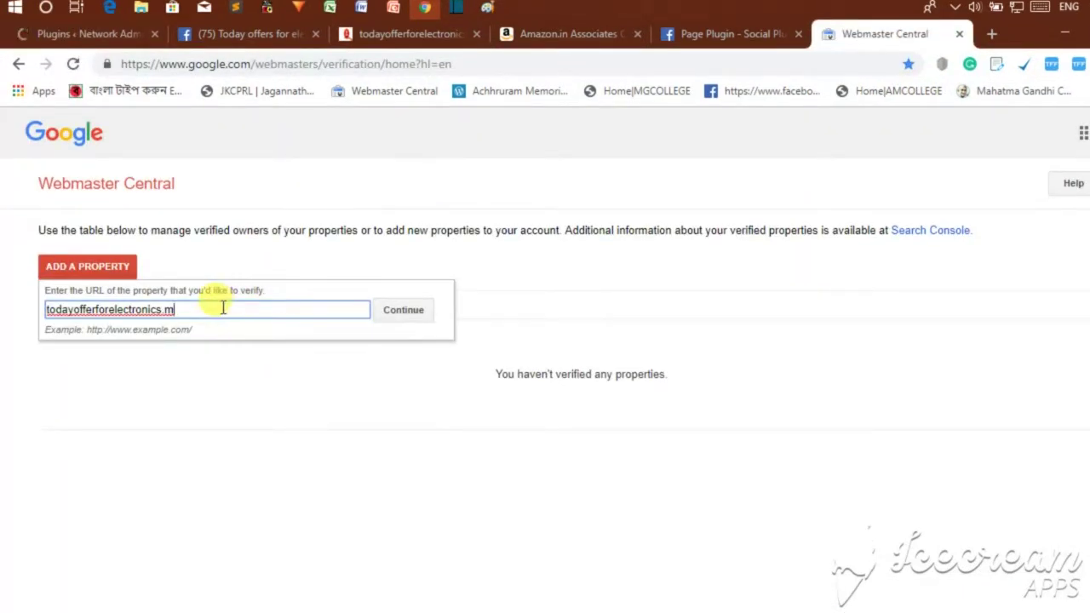
click(403, 309)
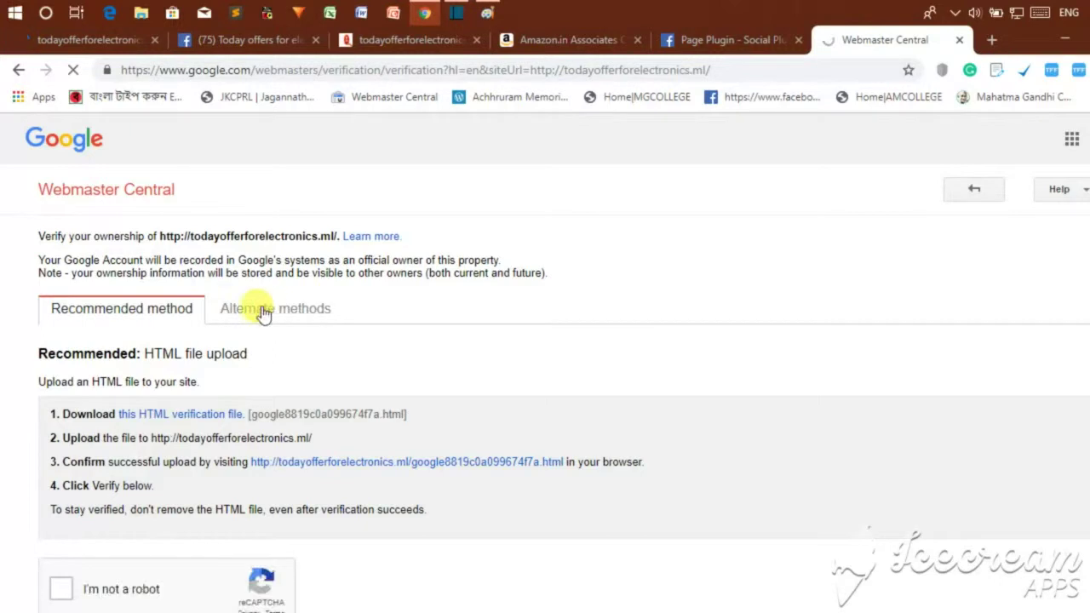
Step: Choose the HTML tag among the alternate verification methods and copy the complete google-site-verification meta tag
click(262, 312)
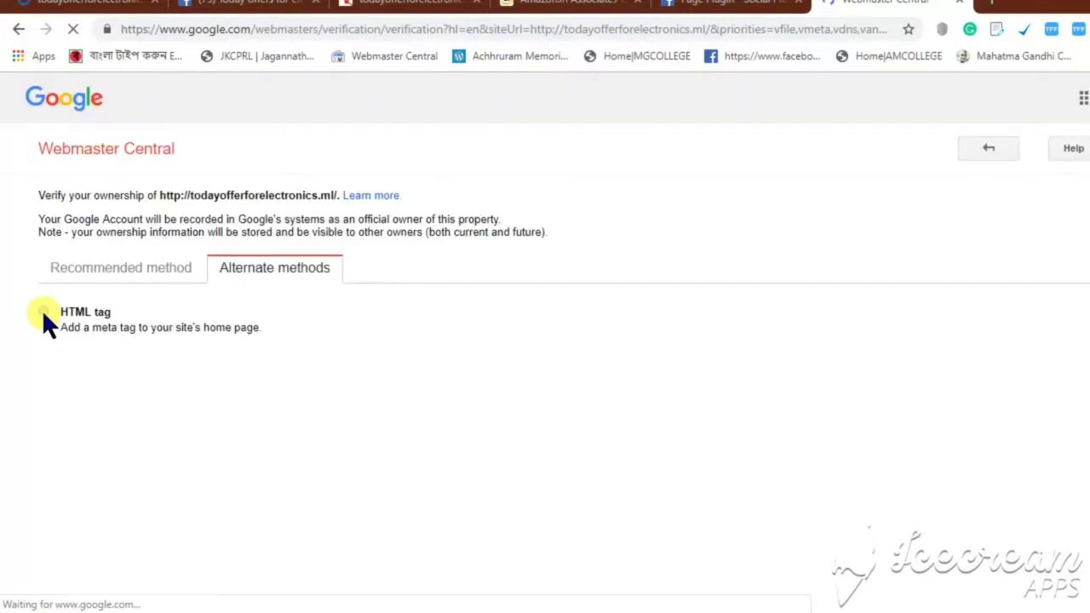
click(42, 311)
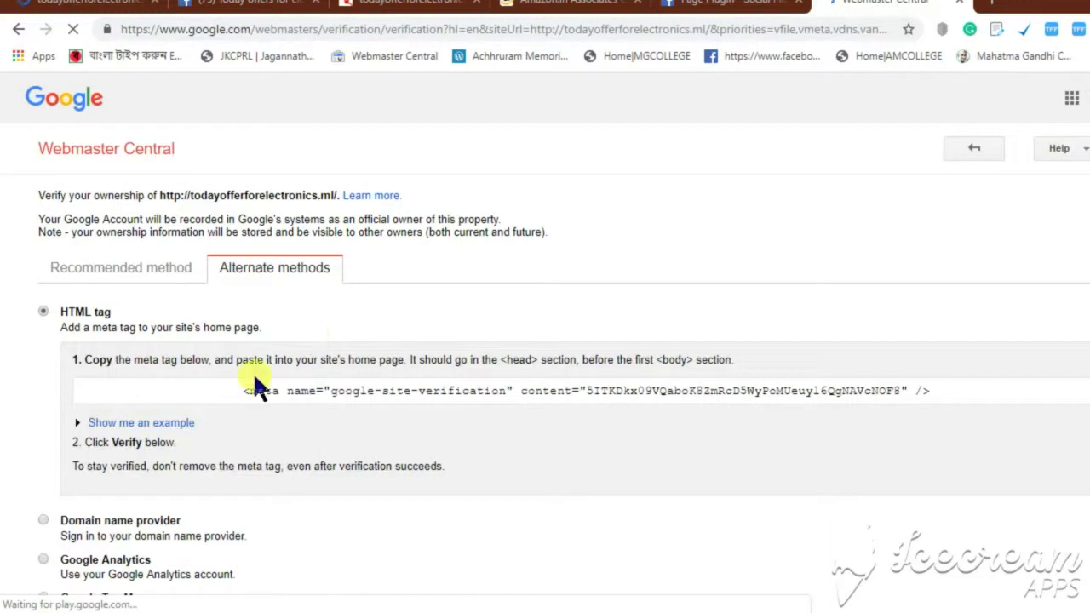
drag(240, 389, 948, 385)
drag(876, 385, 882, 390)
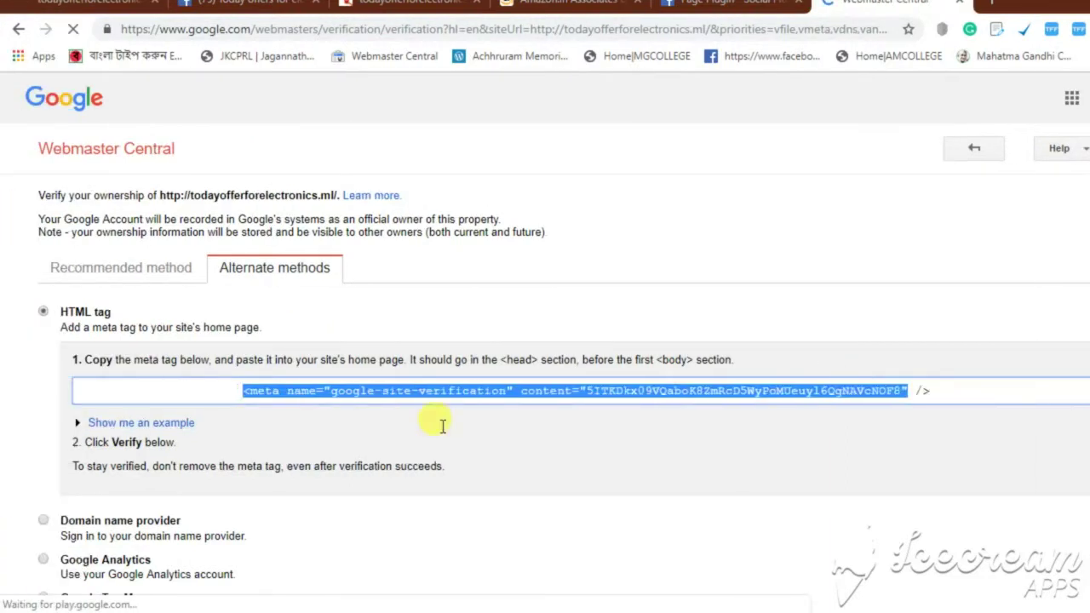
click(228, 395)
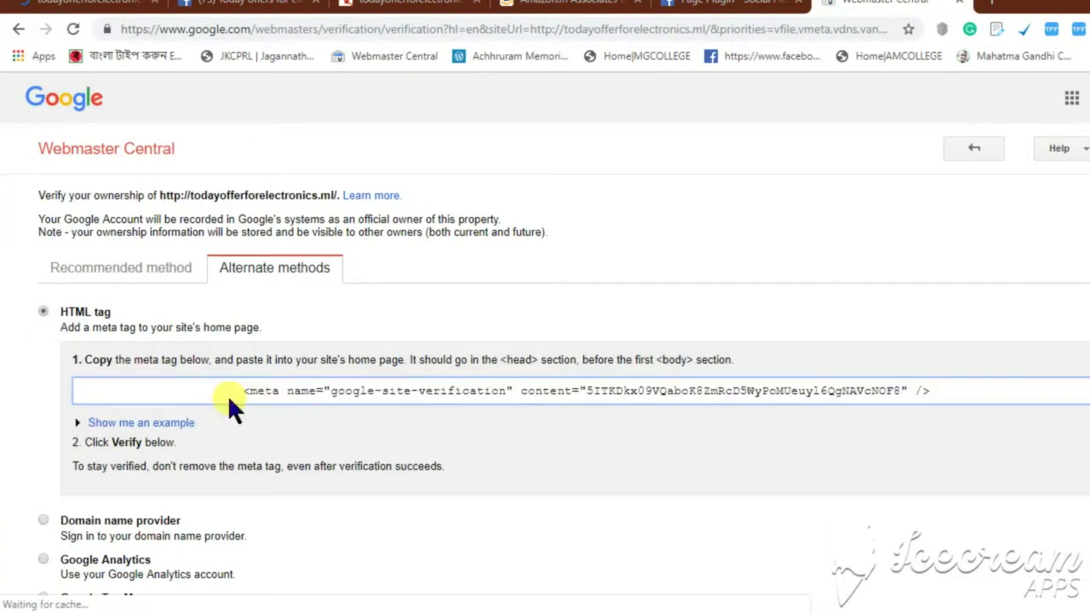
click(228, 392)
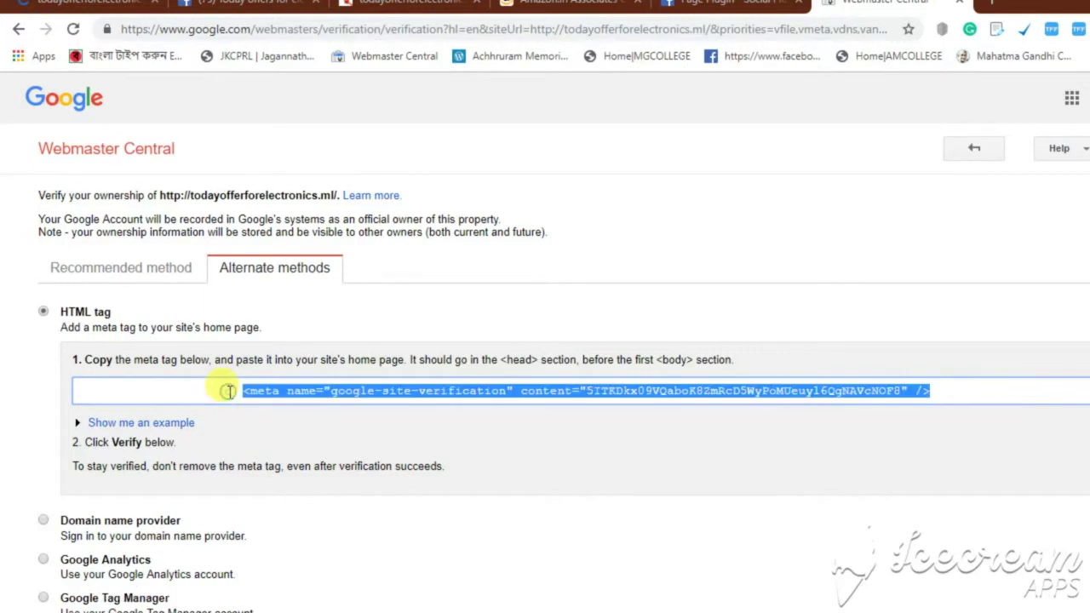
right_click(320, 384)
click(358, 394)
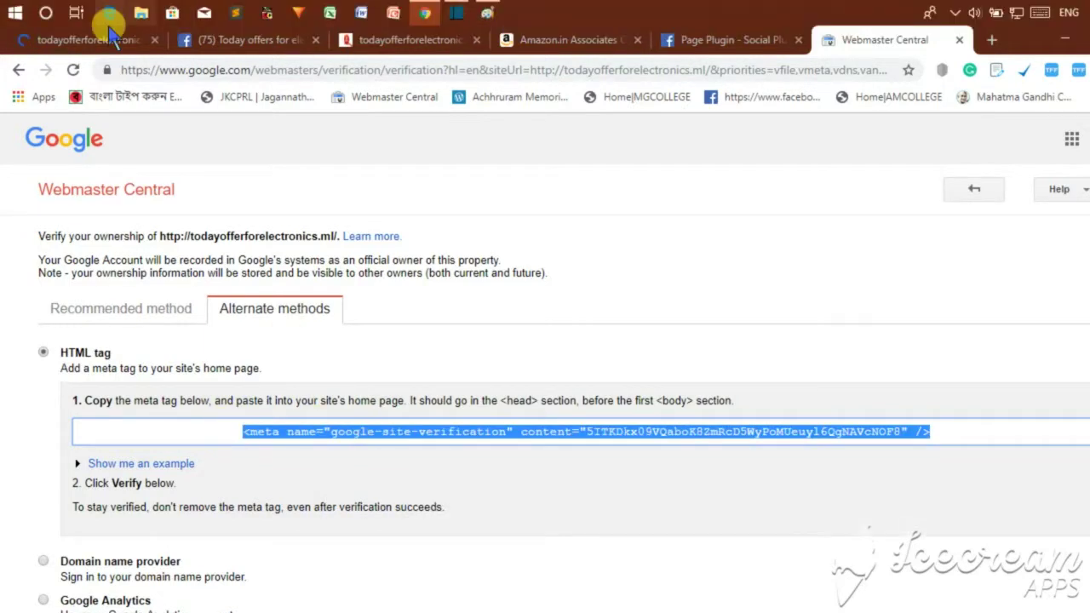
Step: Return to the todayofferforelectronics WordPress dashboard and open the Insert Headers and Footers settings page
click(101, 39)
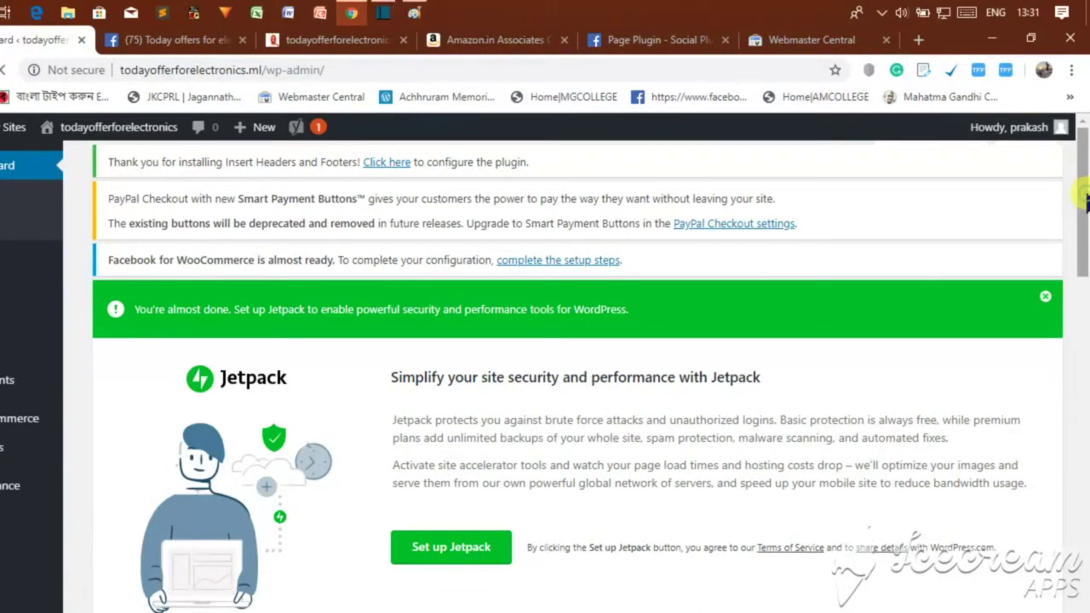
drag(1085, 198, 1086, 243)
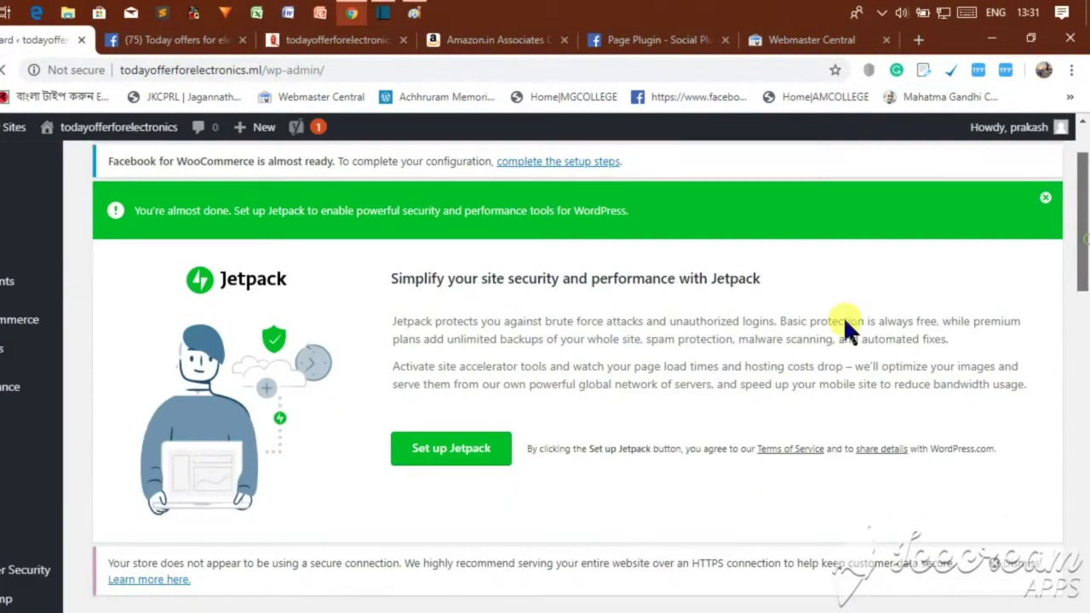
mouse_move(48, 473)
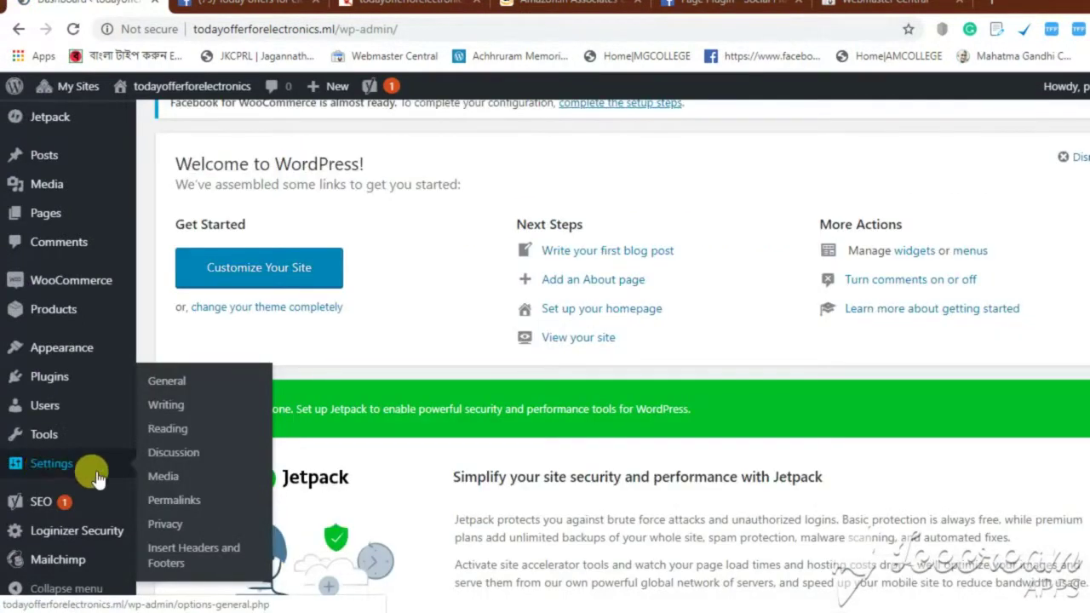
click(202, 560)
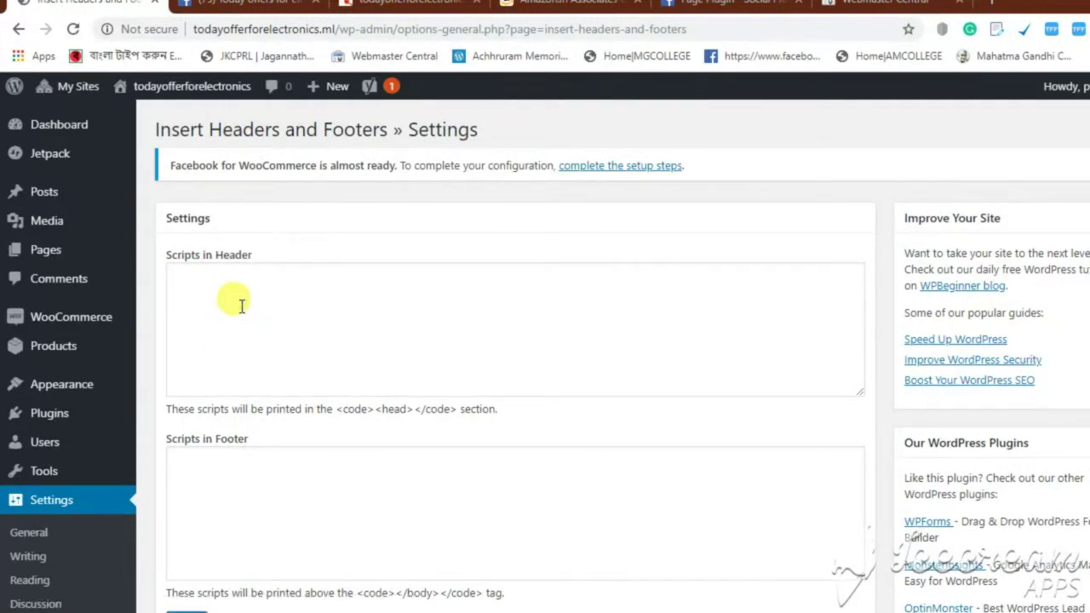
Step: Paste the copied google-site-verification meta tag, including its verification token, into Scripts in Header and save the plugin settings
click(204, 294)
key(ctrl+v)
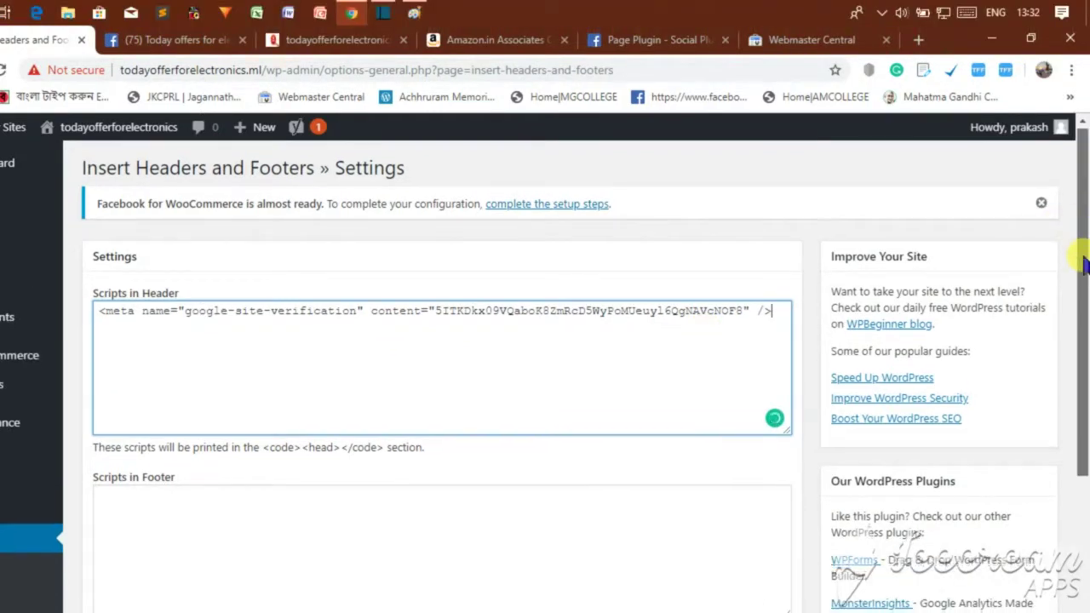
scroll(1060, 234, down, 4)
click(185, 369)
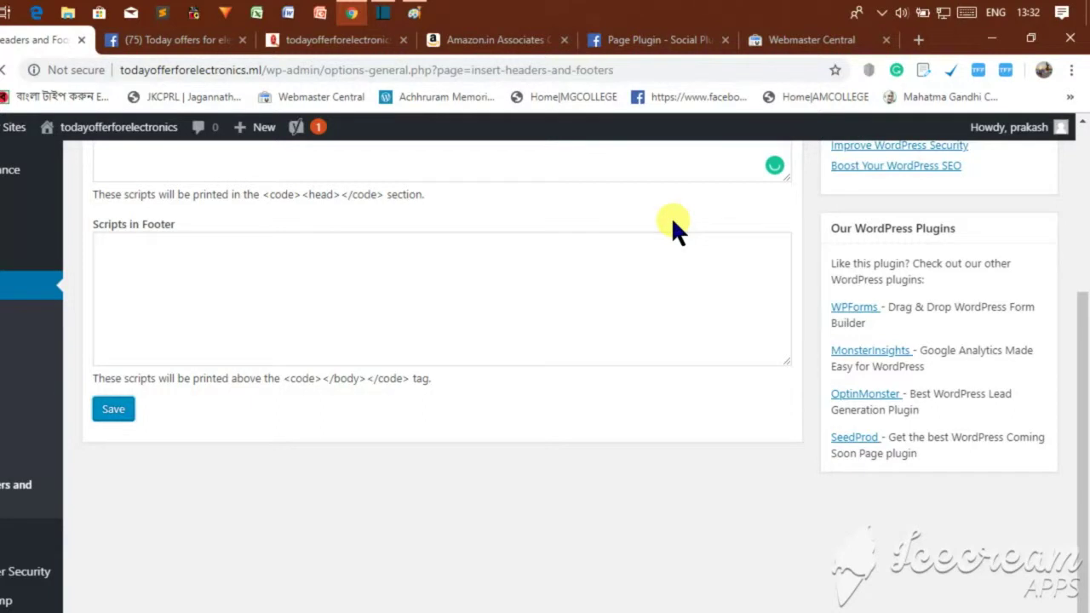
scroll(673, 226, up, 3)
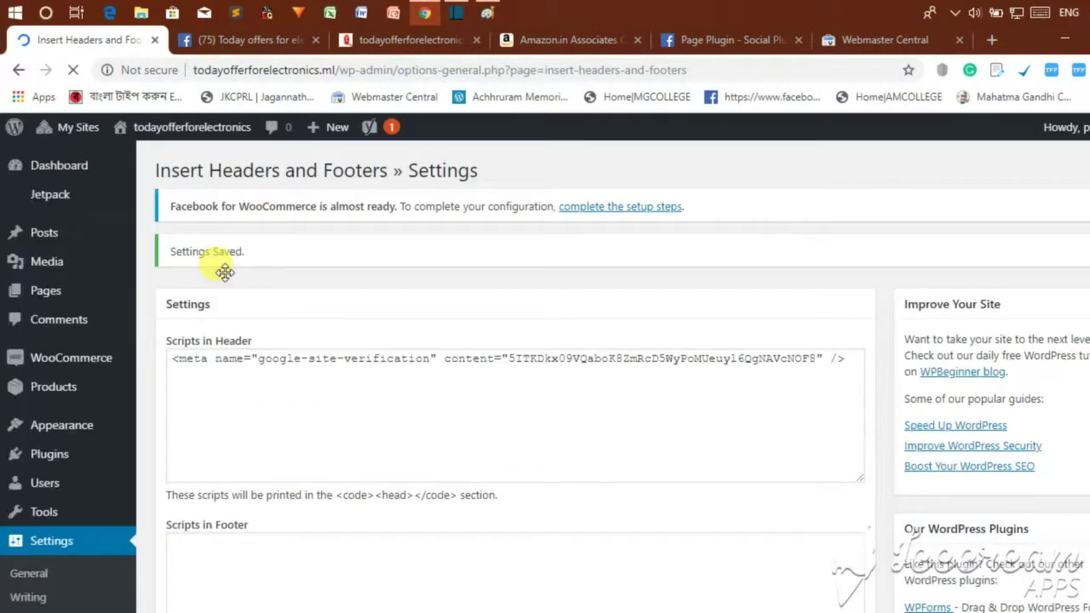
triple_click(237, 256)
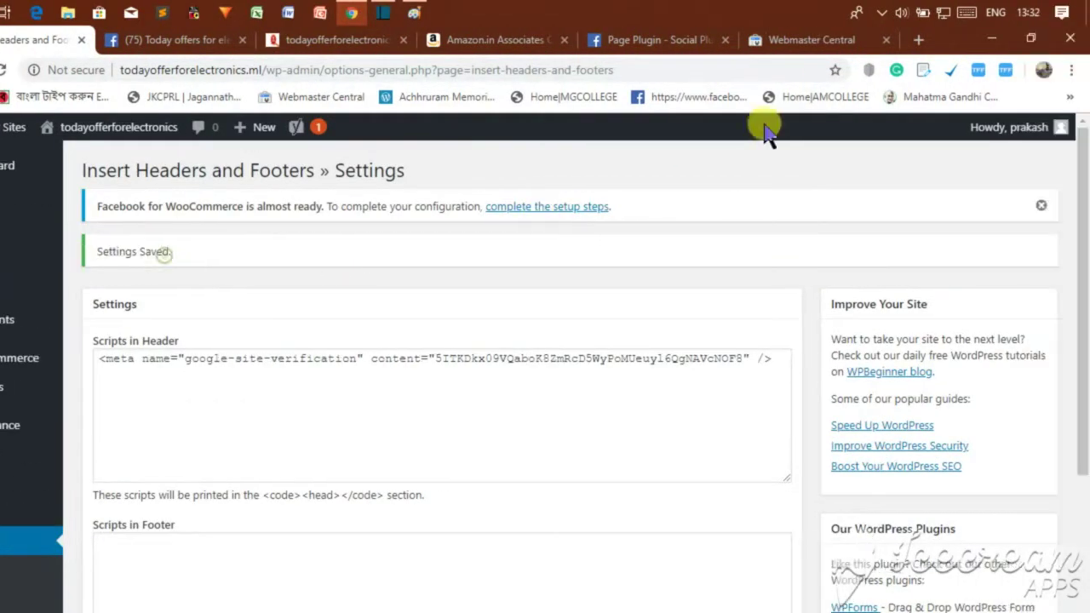
Step: Switch back to Webmaster Central and verify ownership of todayofferforelectronics.ml with the HTML tag method
click(861, 40)
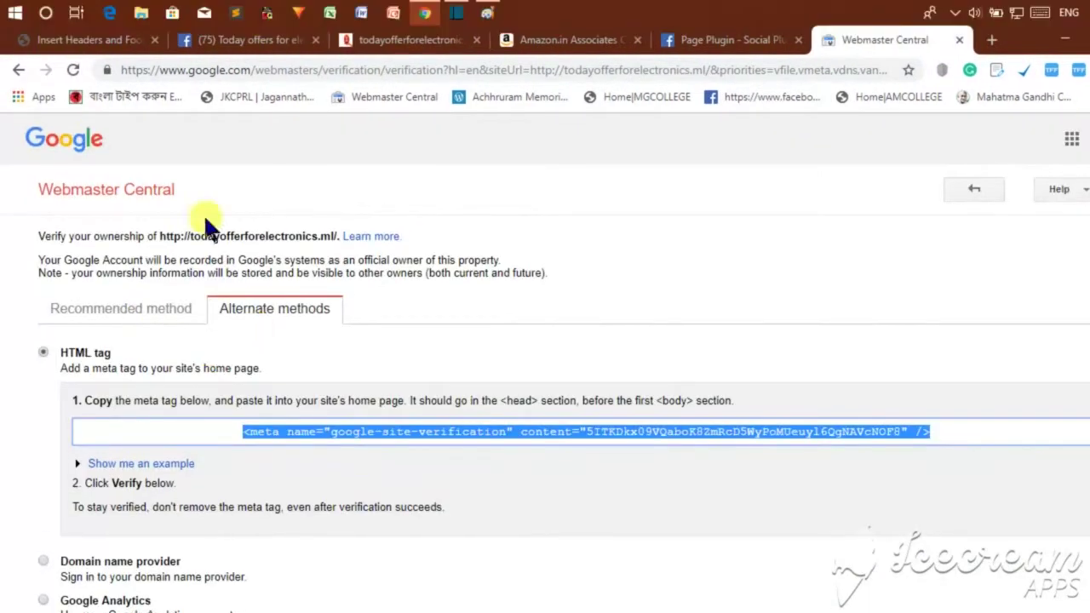
scroll(349, 527, down, 3)
click(80, 545)
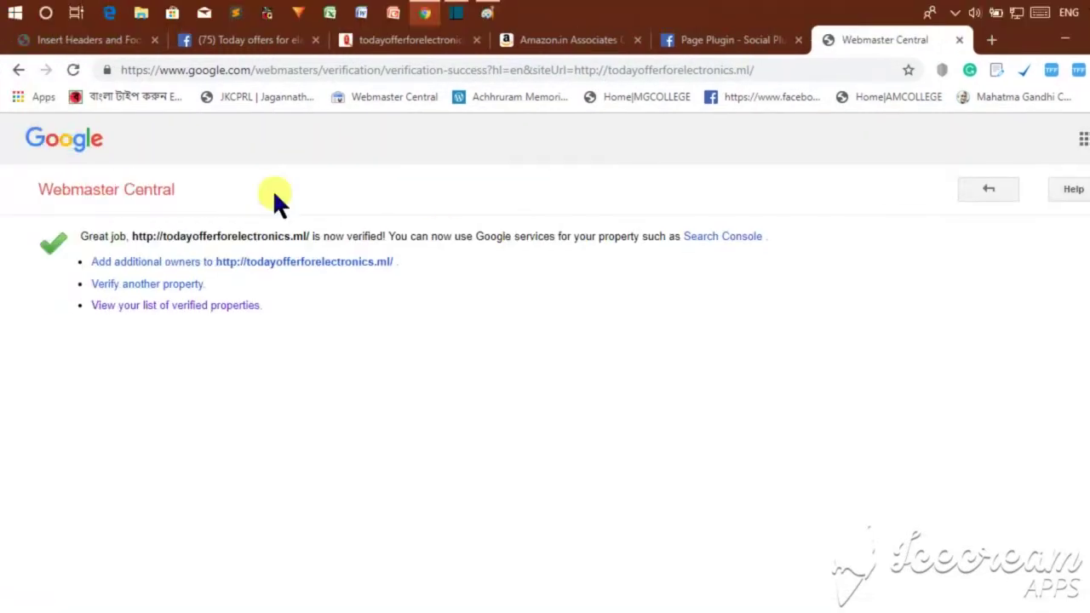
triple_click(307, 236)
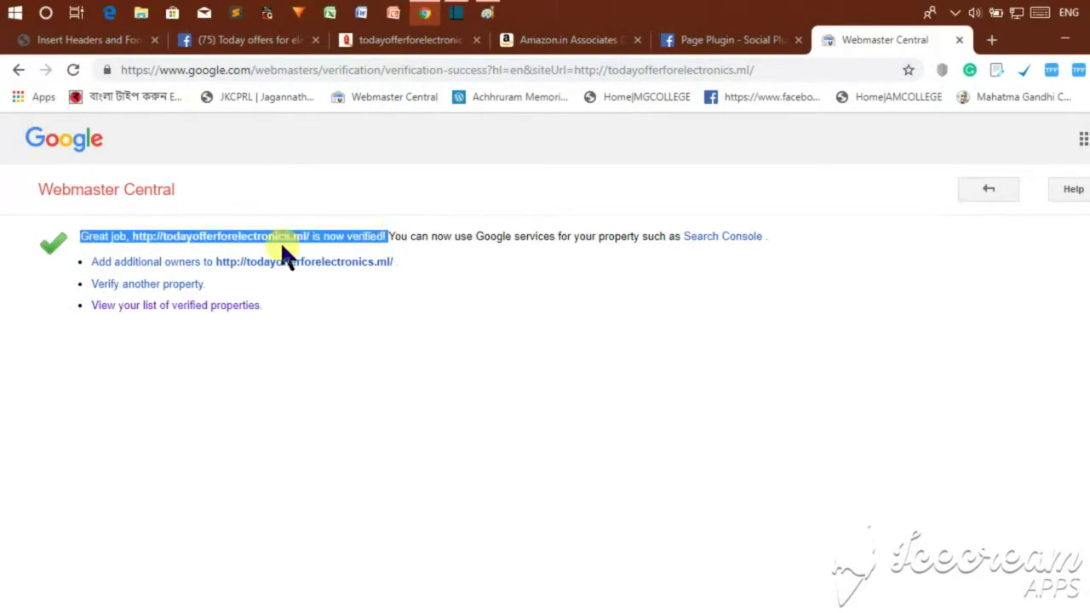
click(371, 217)
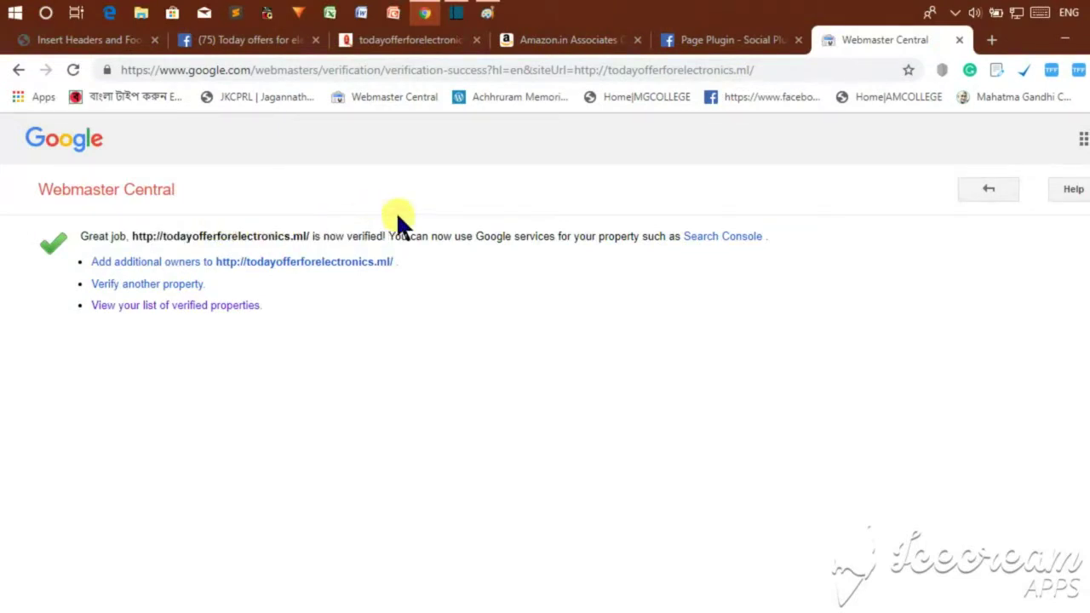